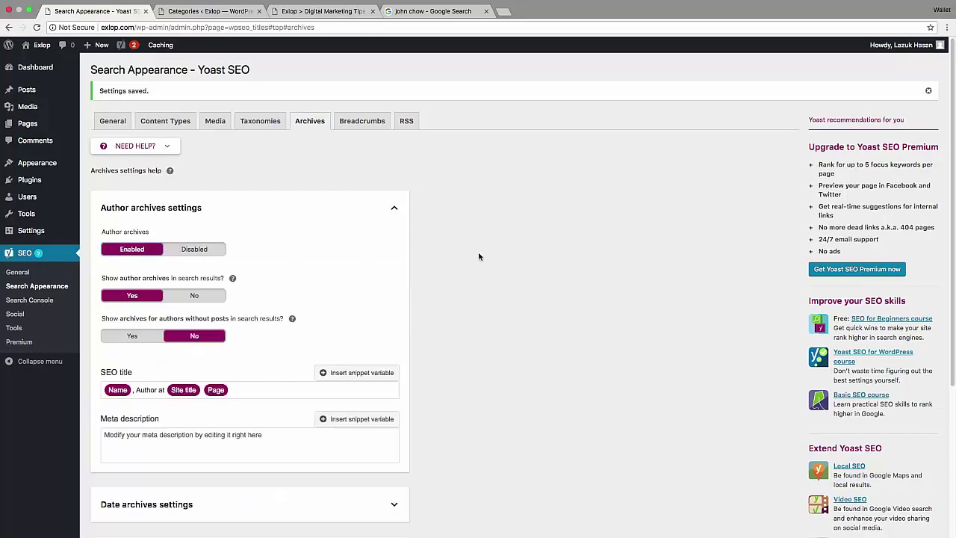
# Step: Disable author archives in the Yoast SEO author archives settings
pyautogui.scroll(-1, 478, 256)
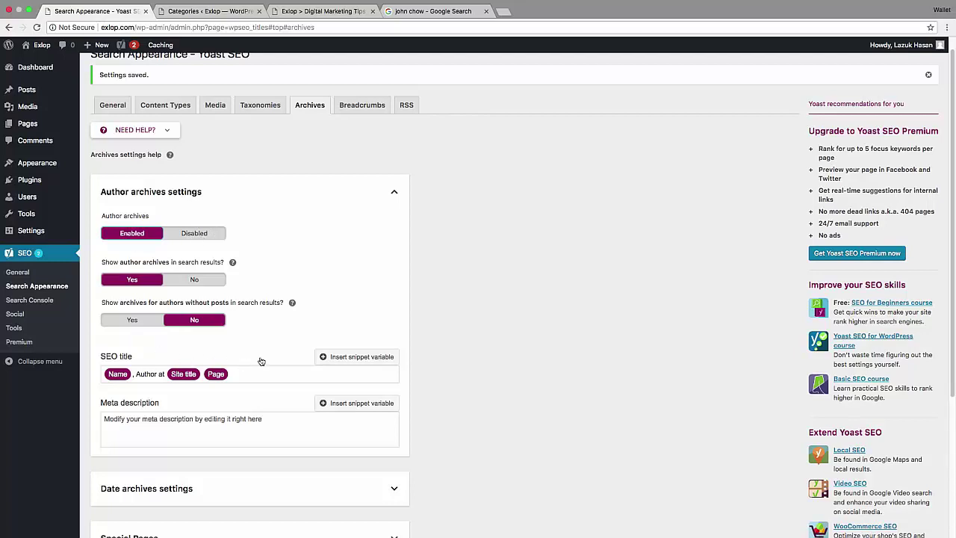
pyautogui.scroll(-1, 263, 356)
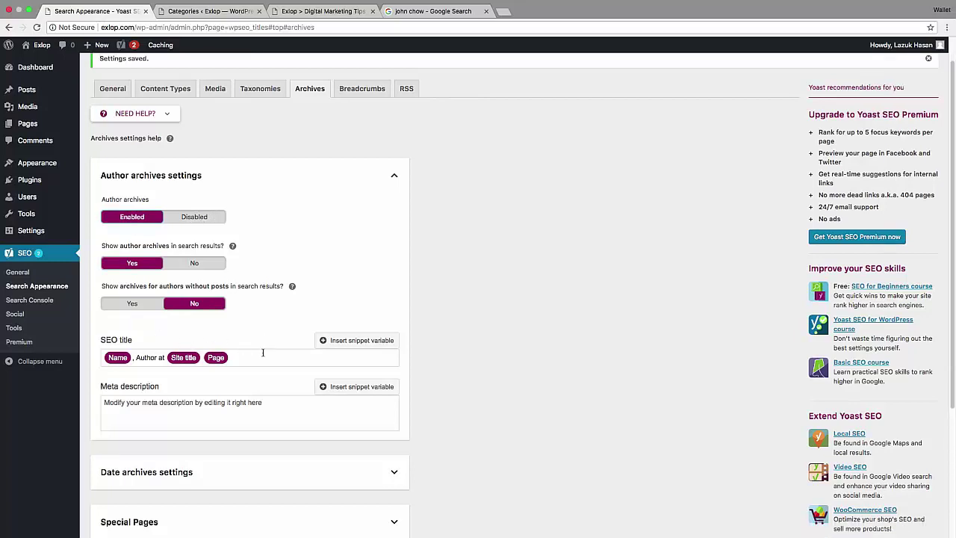
pyautogui.scroll(1, 263, 355)
pyautogui.click(195, 227)
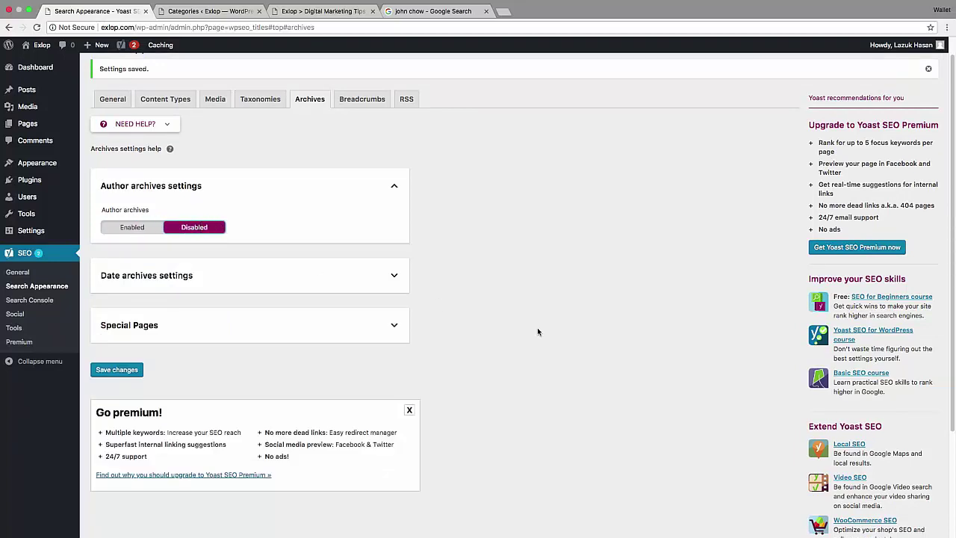
# Step: Disable date archives in the date archives settings, viewing the Special Pages settings as well
pyautogui.scroll(-1, 537, 332)
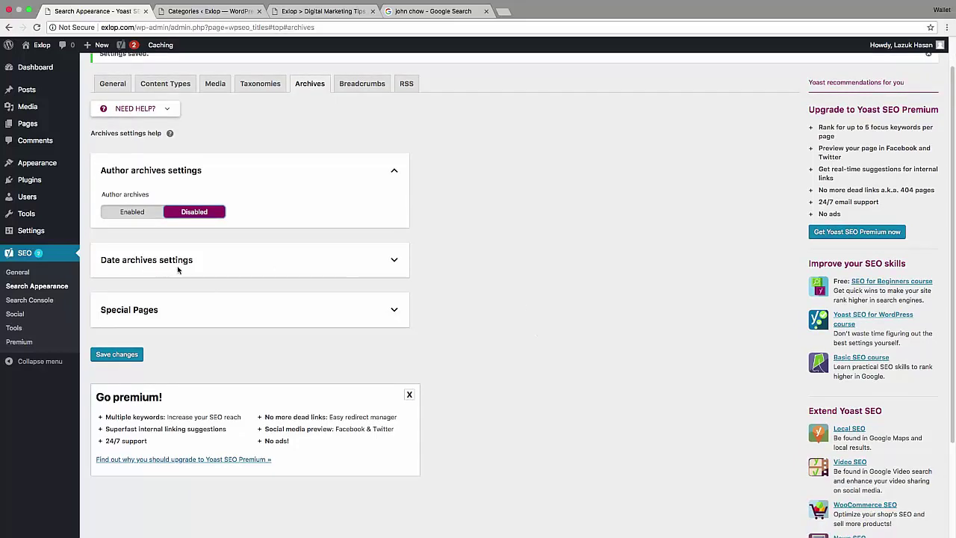
pyautogui.click(394, 262)
pyautogui.scroll(-5, 432, 290)
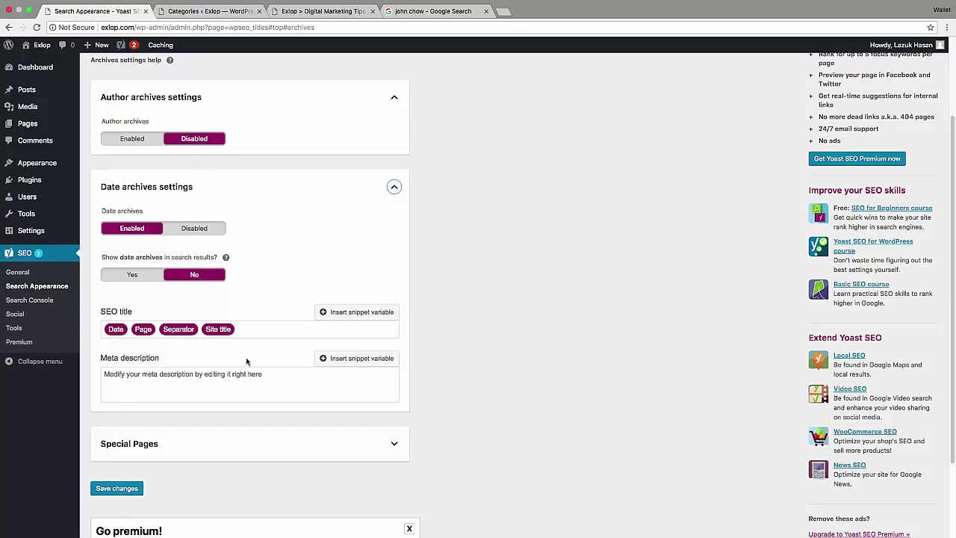
pyautogui.scroll(-3, 241, 377)
pyautogui.click(186, 343)
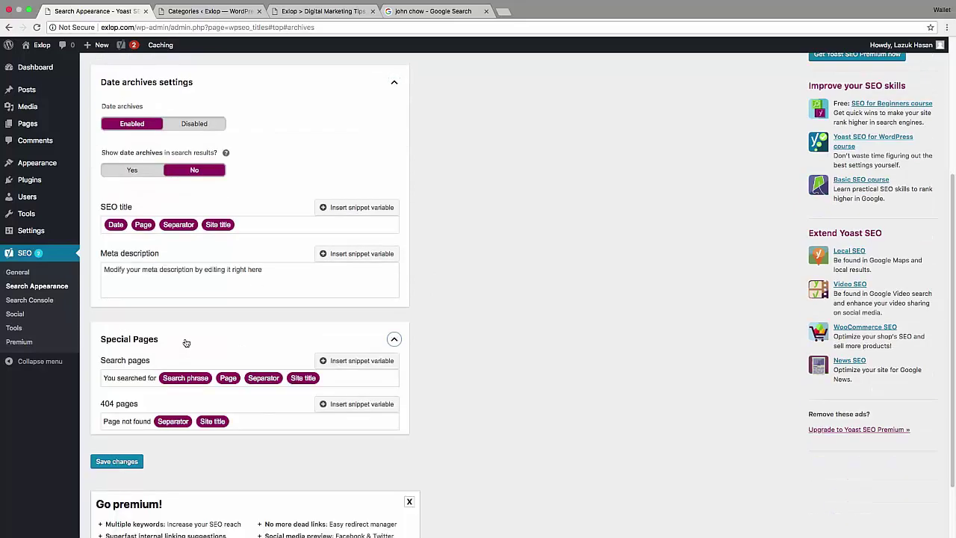
pyautogui.scroll(2, 186, 343)
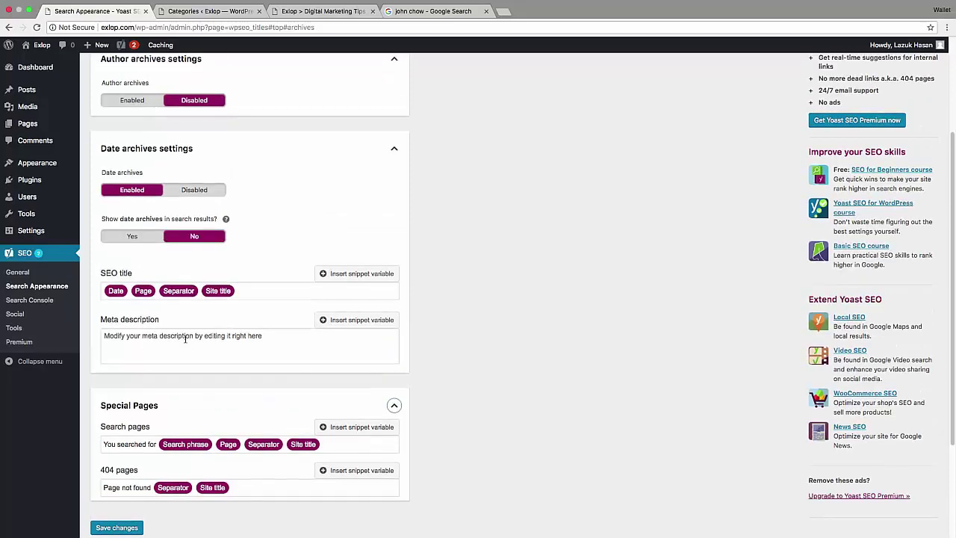
pyautogui.click(202, 195)
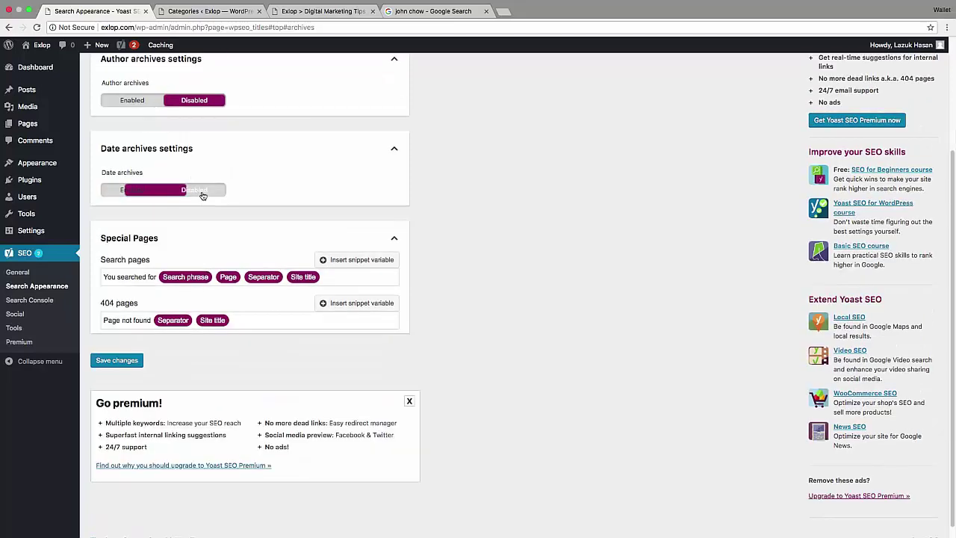
pyautogui.click(395, 152)
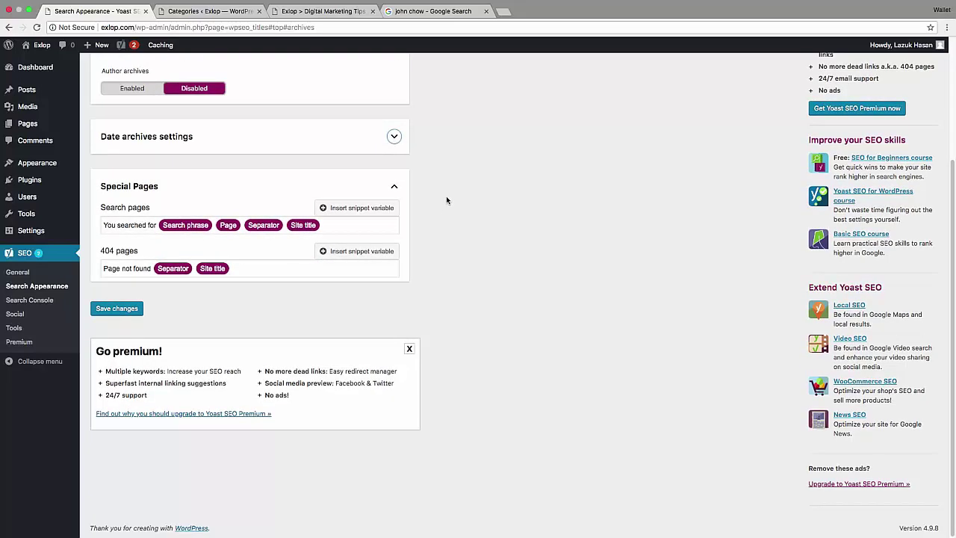
# Step: Collapse the author archives and Special Pages sections and save the archive settings
pyautogui.scroll(3, 446, 196)
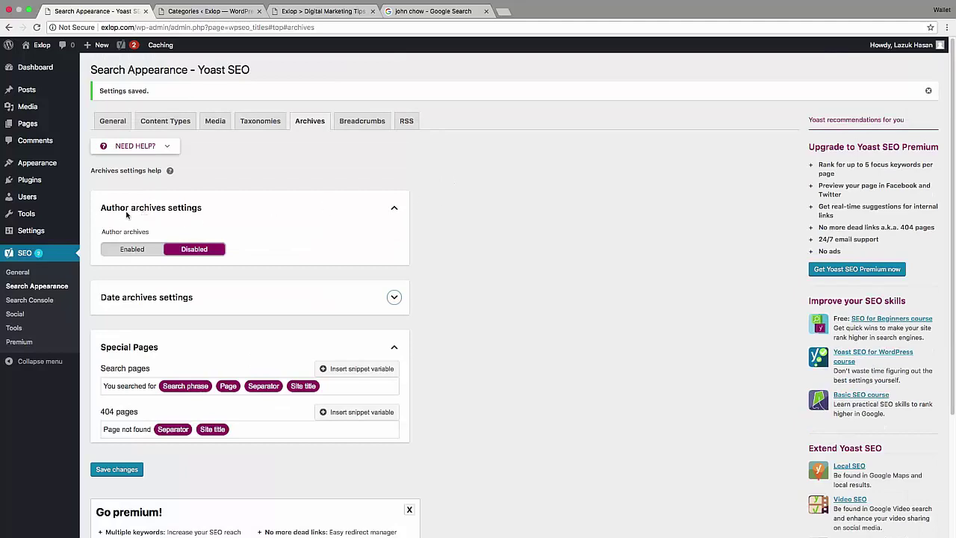
pyautogui.click(394, 208)
pyautogui.scroll(-2, 464, 249)
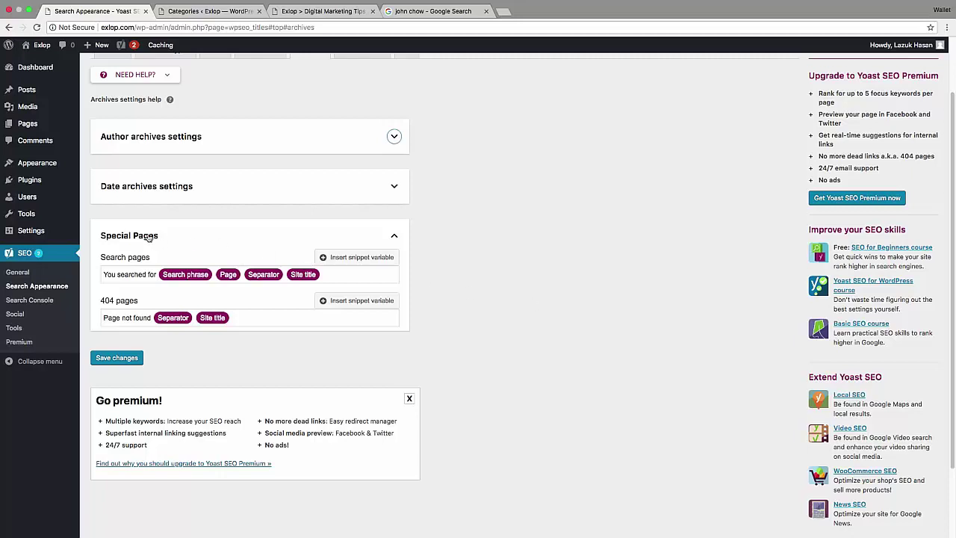
pyautogui.click(394, 235)
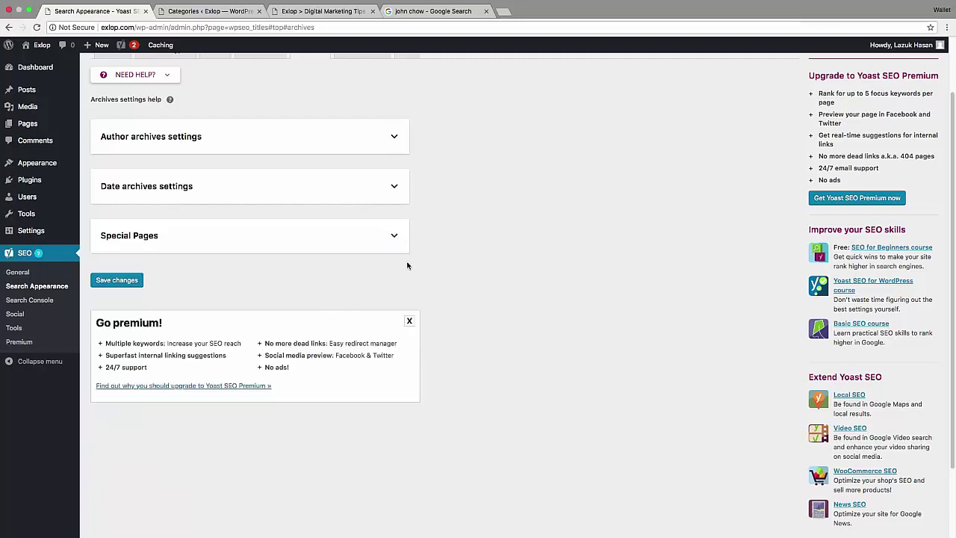
pyautogui.click(137, 289)
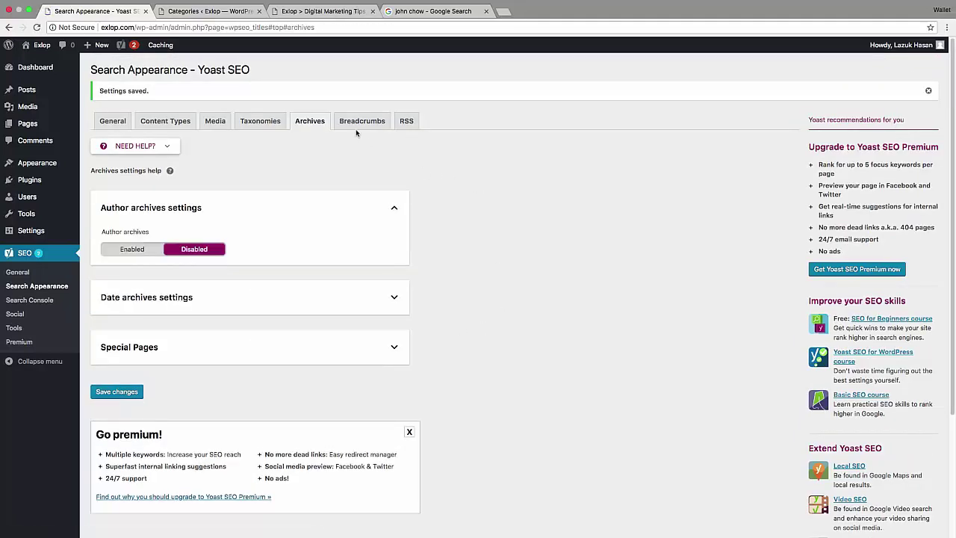
# Step: Enable breadcrumbs in the Yoast SEO breadcrumbs settings and look over the options it offers
pyautogui.click(357, 128)
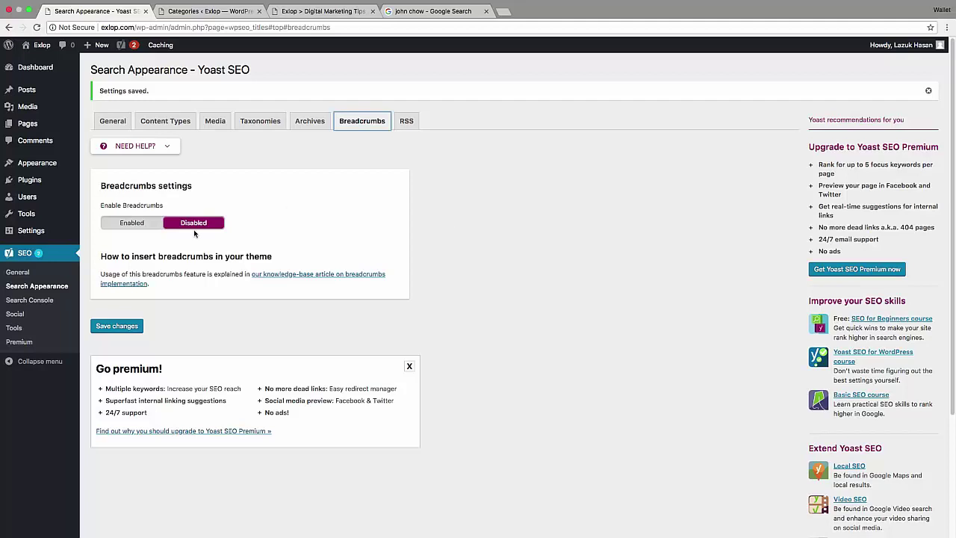
pyautogui.click(142, 224)
pyautogui.scroll(-1, 347, 242)
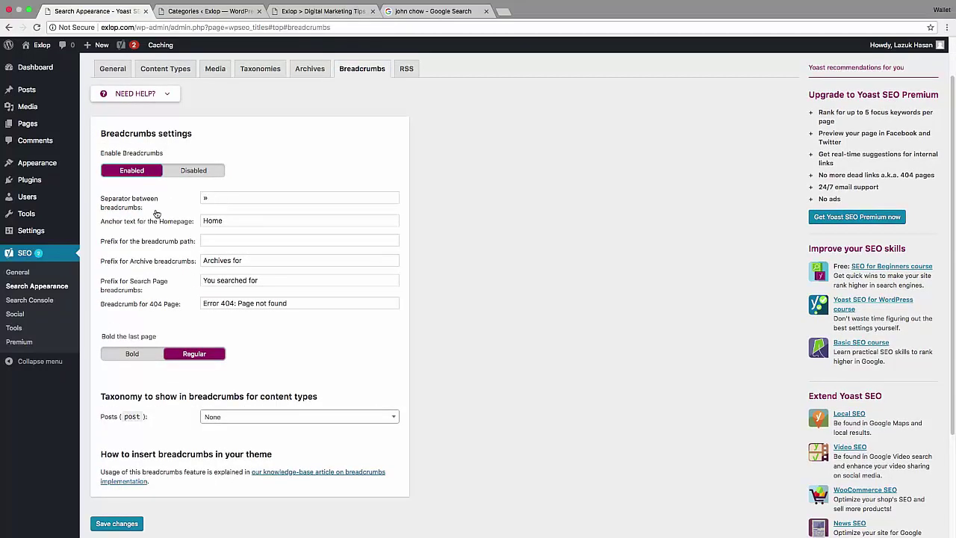
pyautogui.scroll(-2, 309, 343)
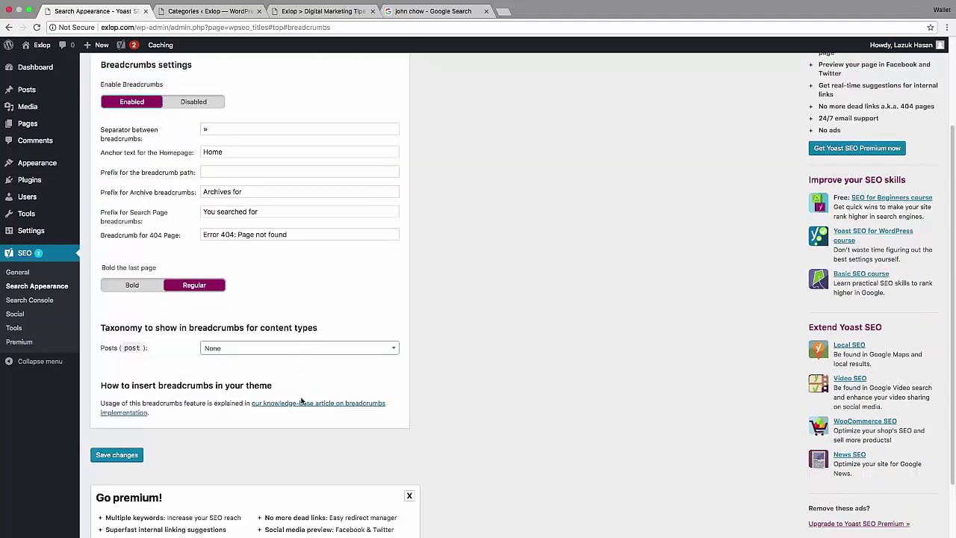
pyautogui.scroll(2, 406, 342)
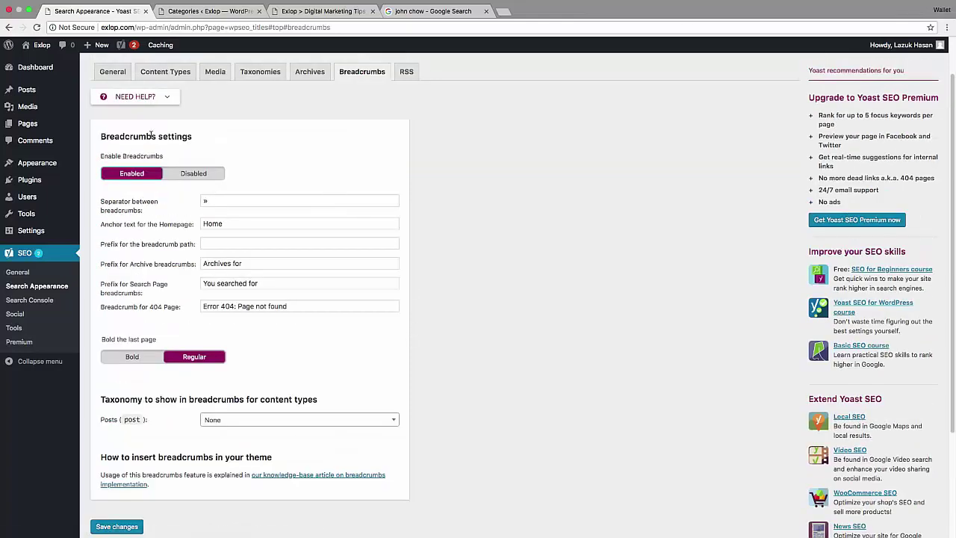
pyautogui.moveTo(156, 135); pyautogui.dragTo(100, 137)
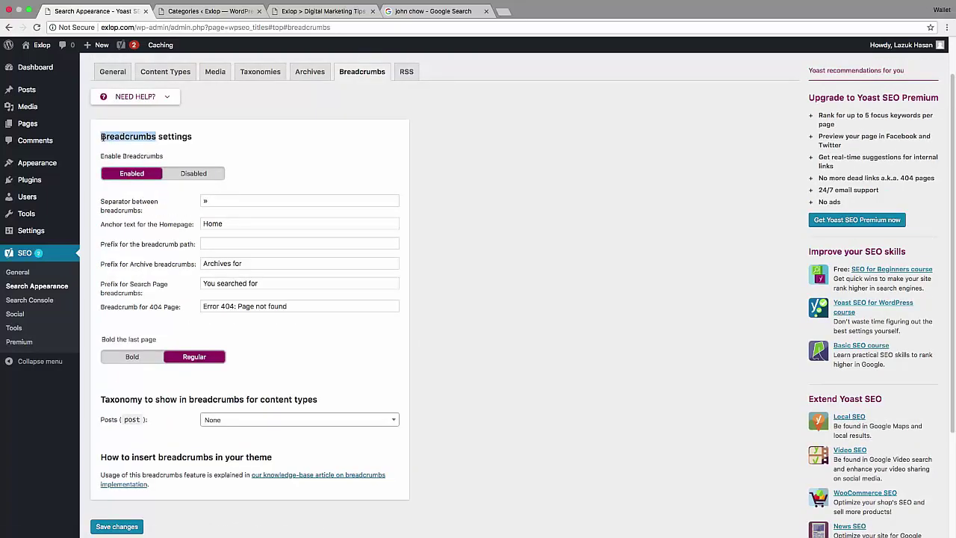
# Step: Open the knowledge-base article on breadcrumbs implementation in a new tab and read through it
pyautogui.rightClick(299, 481)
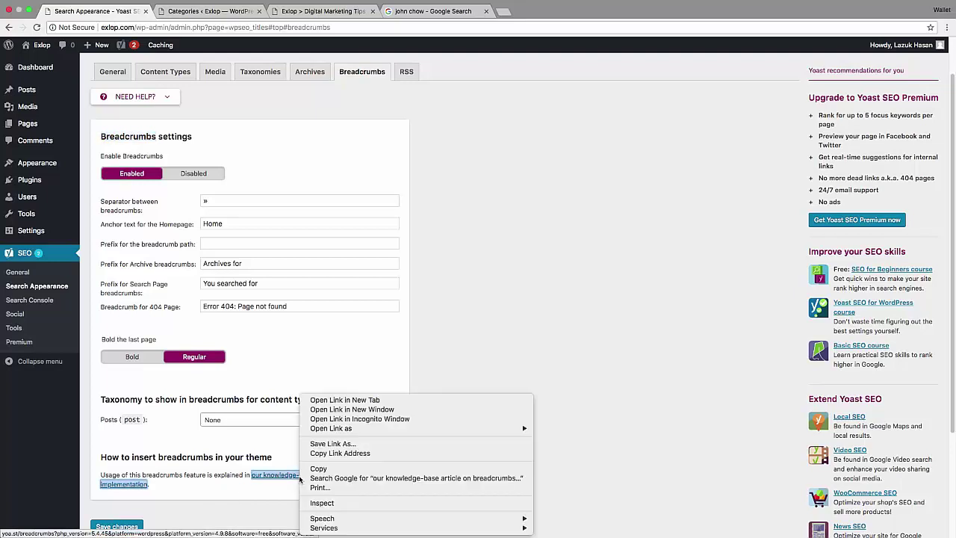
pyautogui.click(337, 401)
pyautogui.hotkey('ctrl', 'Tab')
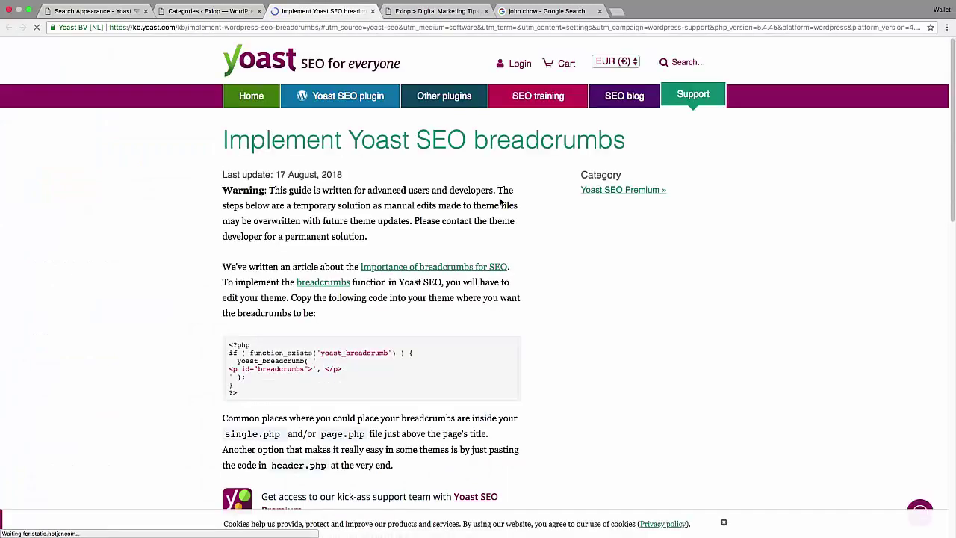
pyautogui.scroll(-5, 497, 270)
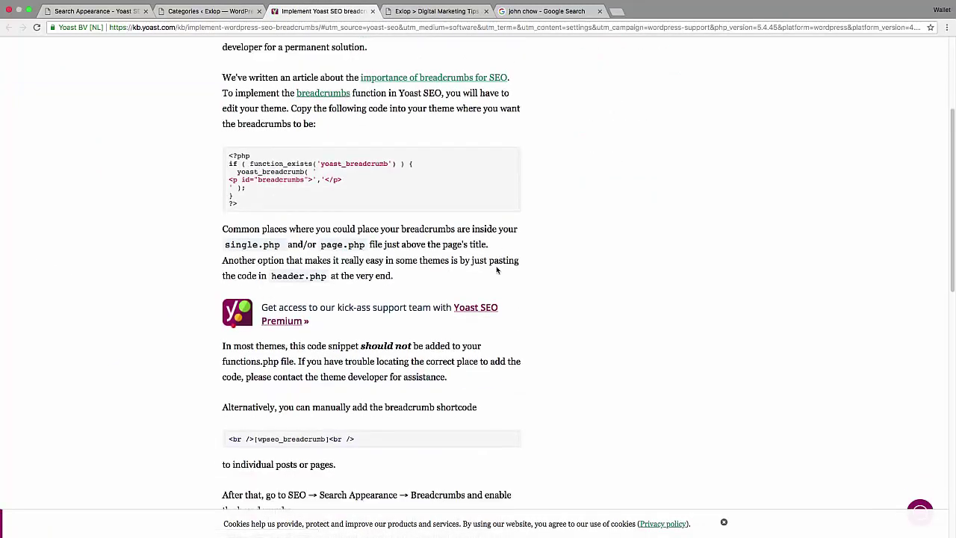
pyautogui.scroll(-2, 497, 270)
pyautogui.scroll(-12, 496, 271)
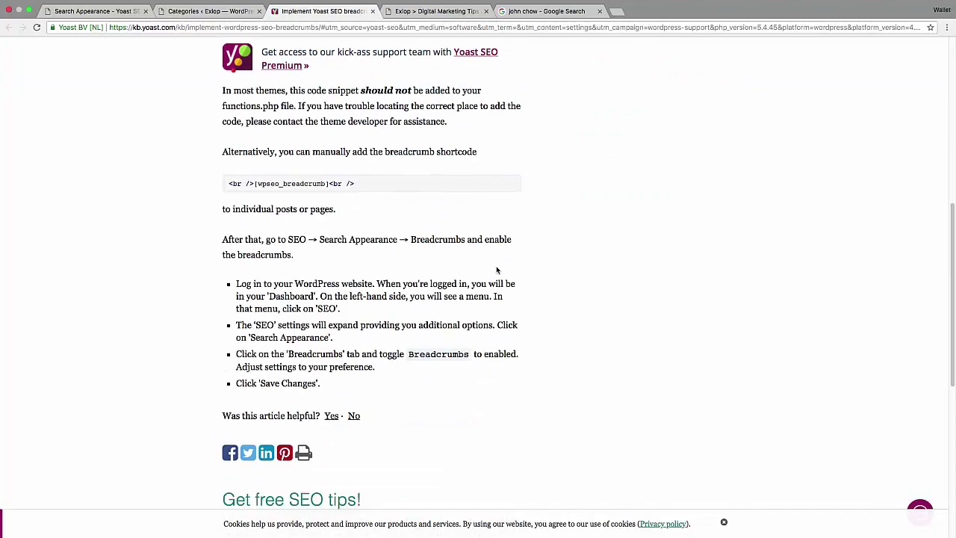
pyautogui.scroll(20, 497, 267)
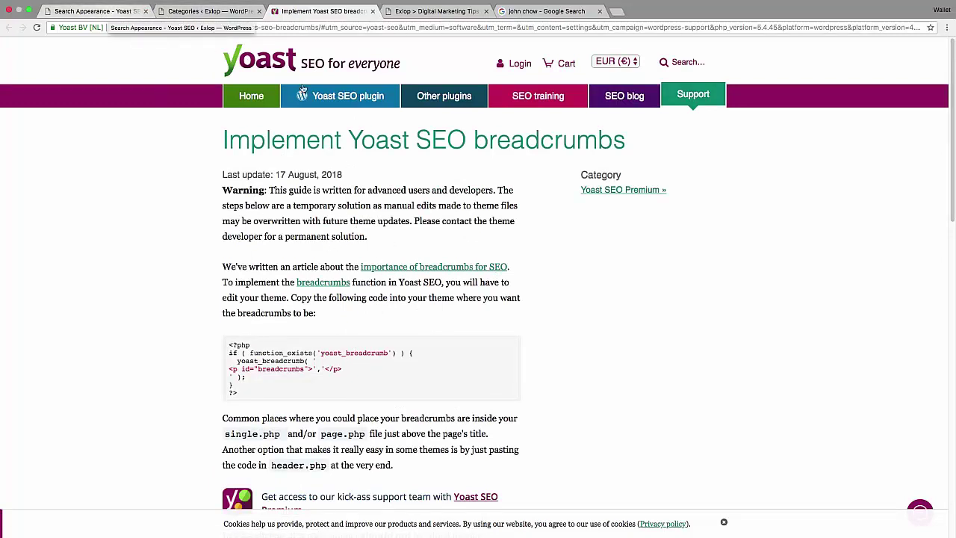
# Step: Search Google for "breadcrumbs" from the article title and enlarge the Best Buy navigation example among the image results
pyautogui.moveTo(475, 142); pyautogui.dragTo(624, 144)
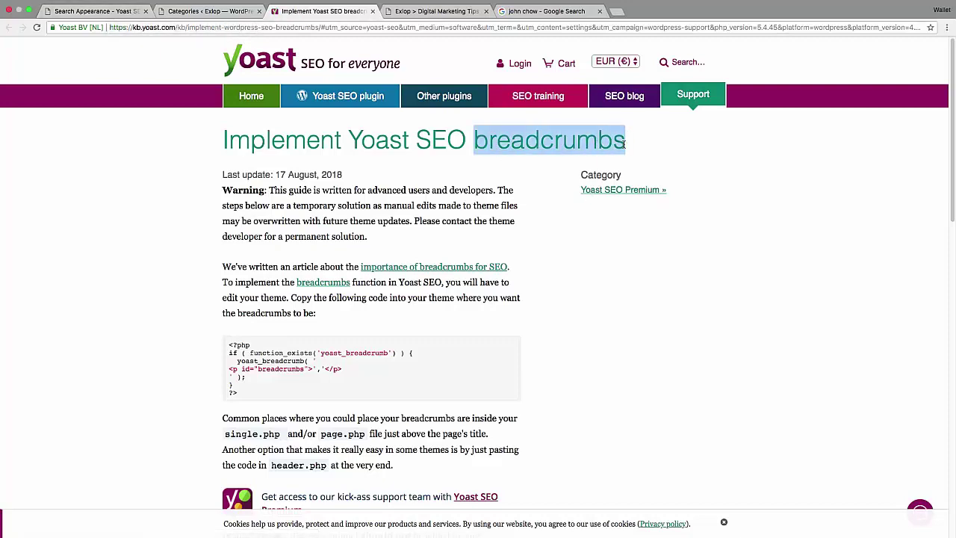
pyautogui.rightClick(613, 143)
pyautogui.click(653, 174)
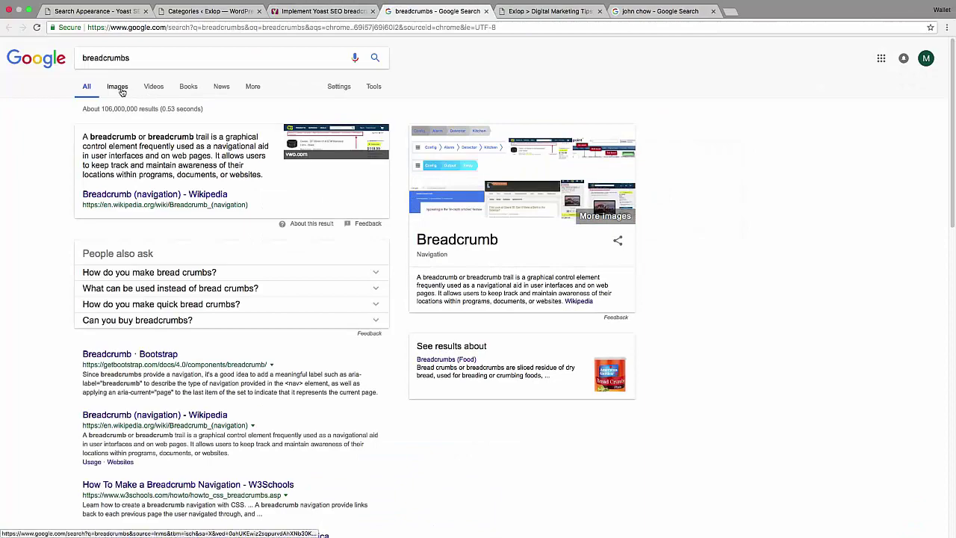
pyautogui.click(117, 87)
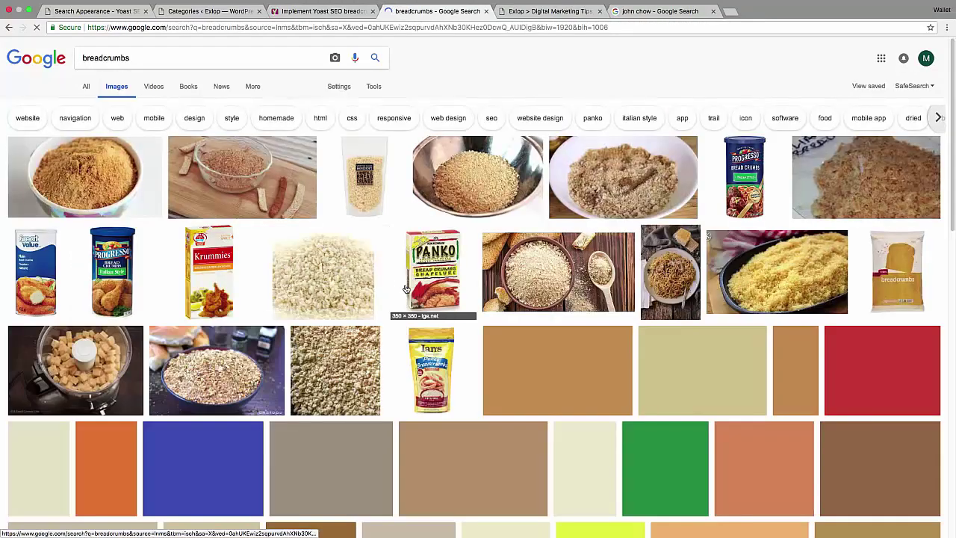
pyautogui.scroll(-6, 410, 298)
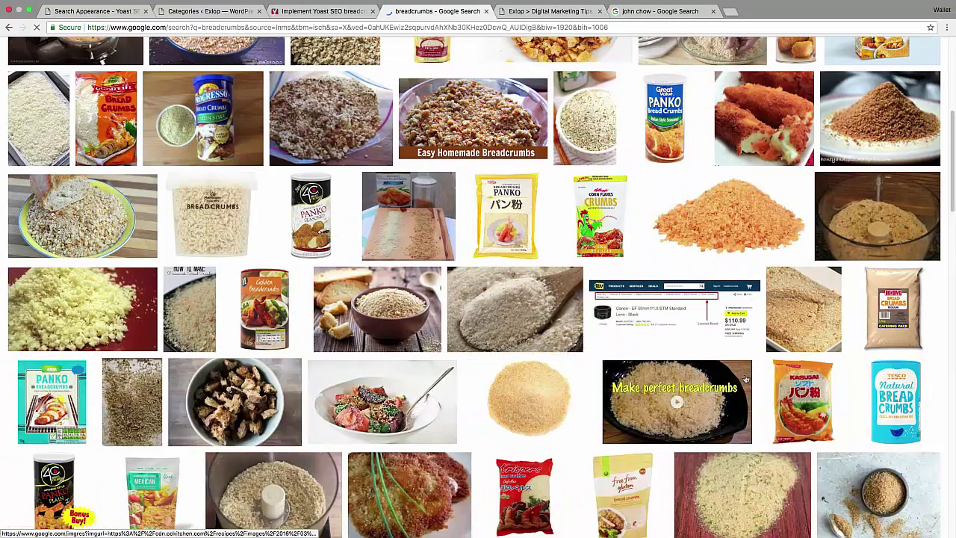
pyautogui.click(662, 316)
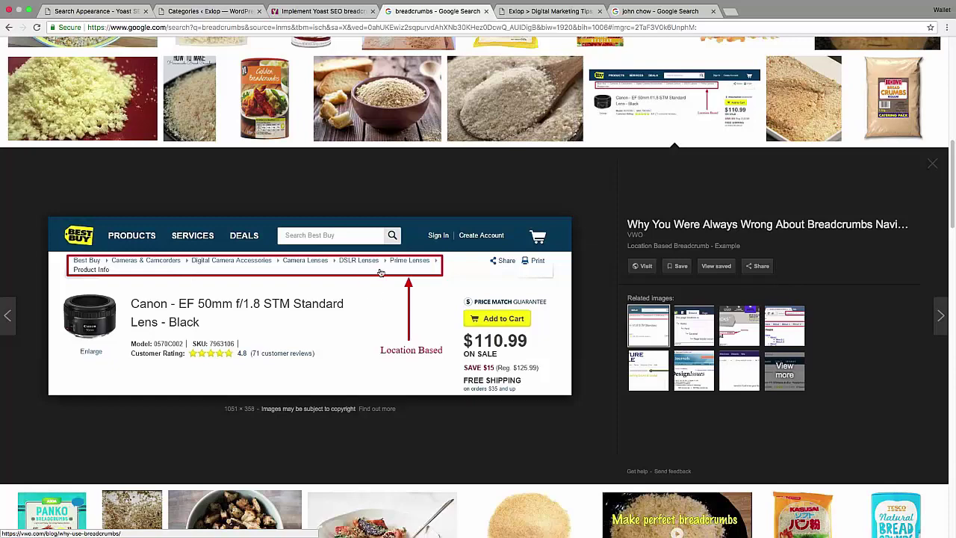
# Step: Return to the Yoast Search Appearance page and set Enable Breadcrumbs to Disabled
pyautogui.click(329, 11)
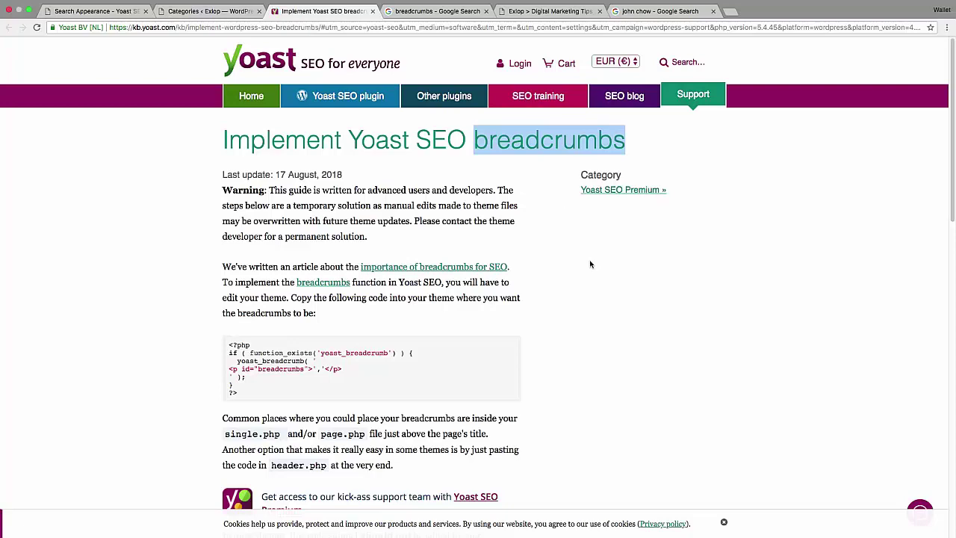
pyautogui.click(86, 12)
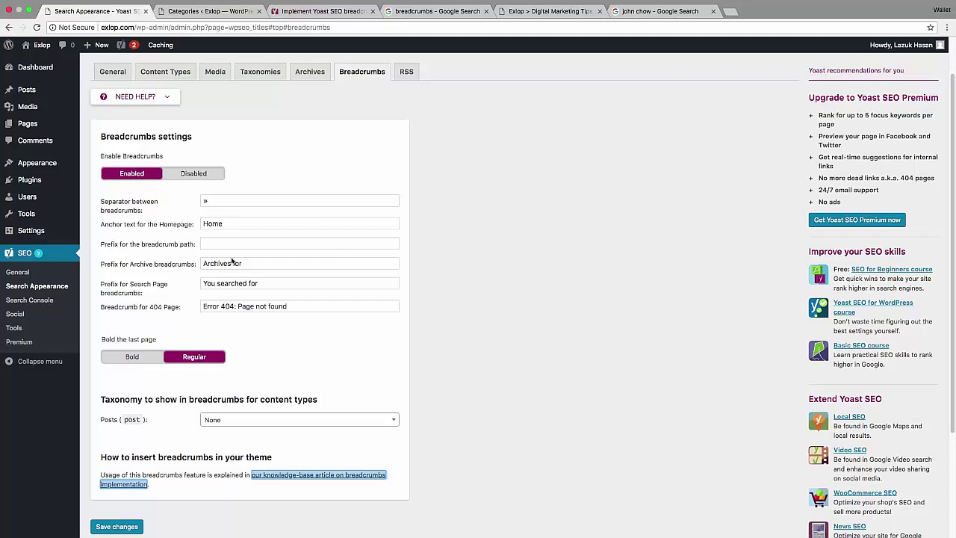
pyautogui.click(193, 176)
pyautogui.click(513, 272)
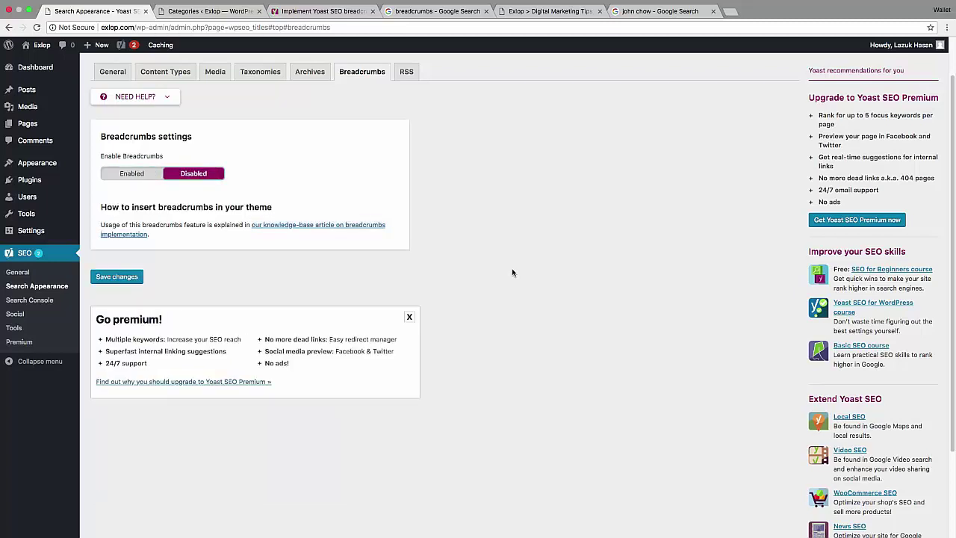
# Step: Examine the RSS feed settings and read their help explanation, closing it again
pyautogui.click(407, 73)
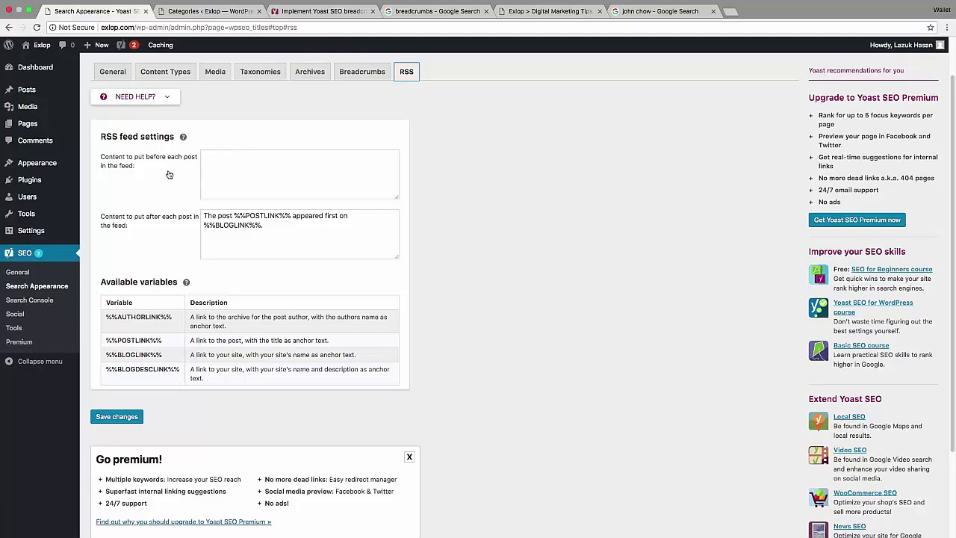
pyautogui.click(184, 142)
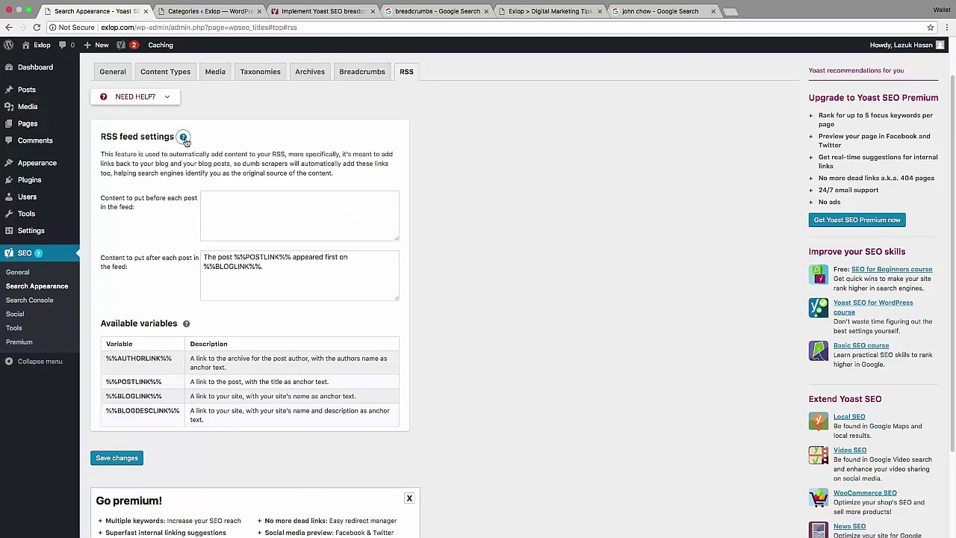
pyautogui.click(184, 139)
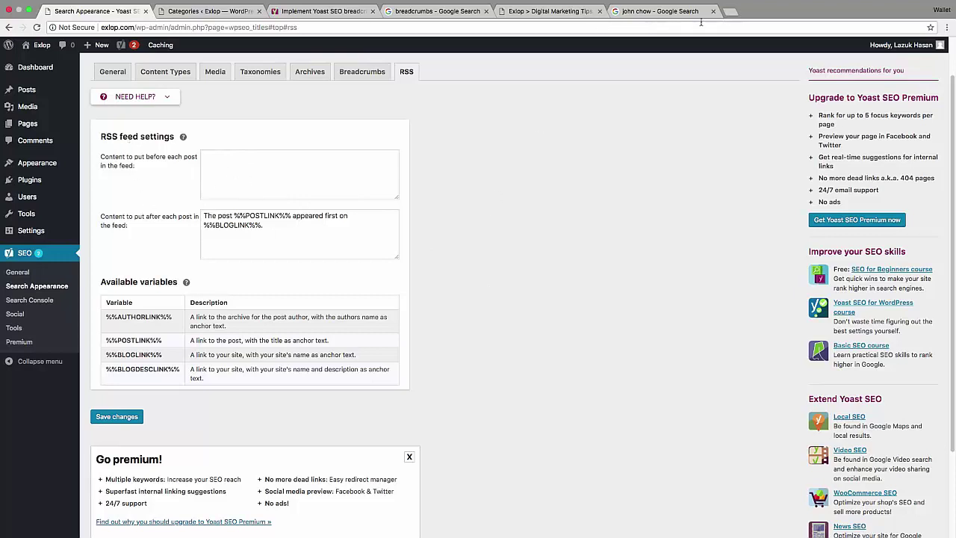
# Step: Open the site's RSS feed at exlop.com/rss in a new browser tab
pyautogui.click(731, 13)
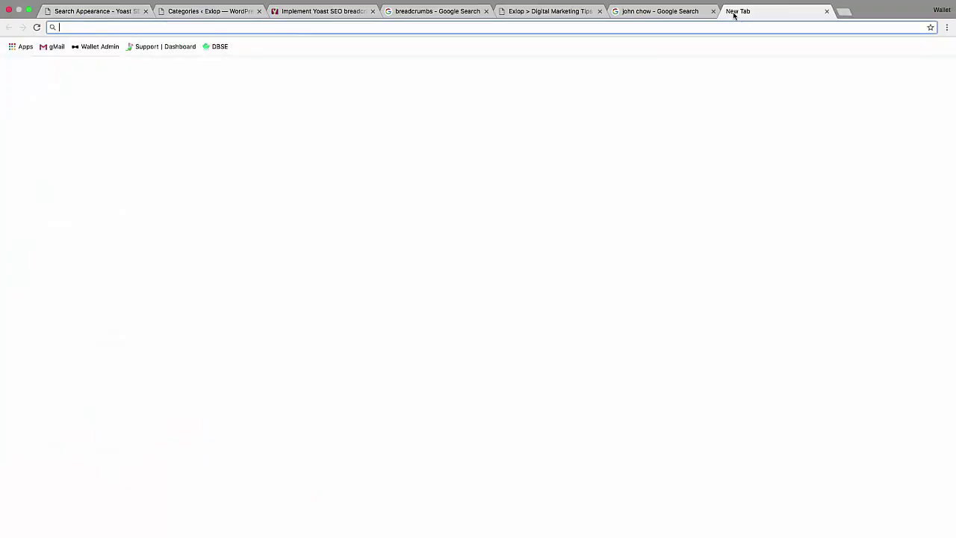
pyautogui.write('exlop.com')
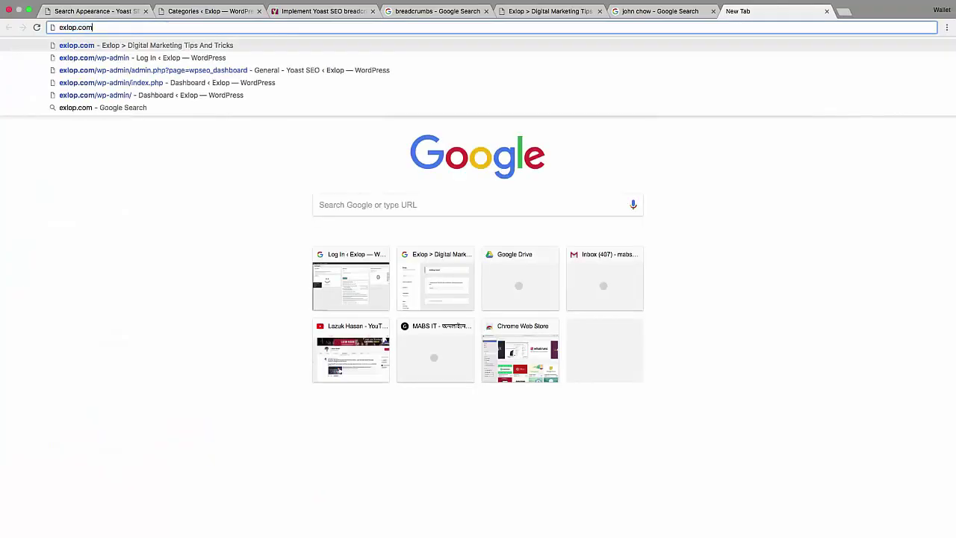
pyautogui.write('/rss')
pyautogui.press('Return')
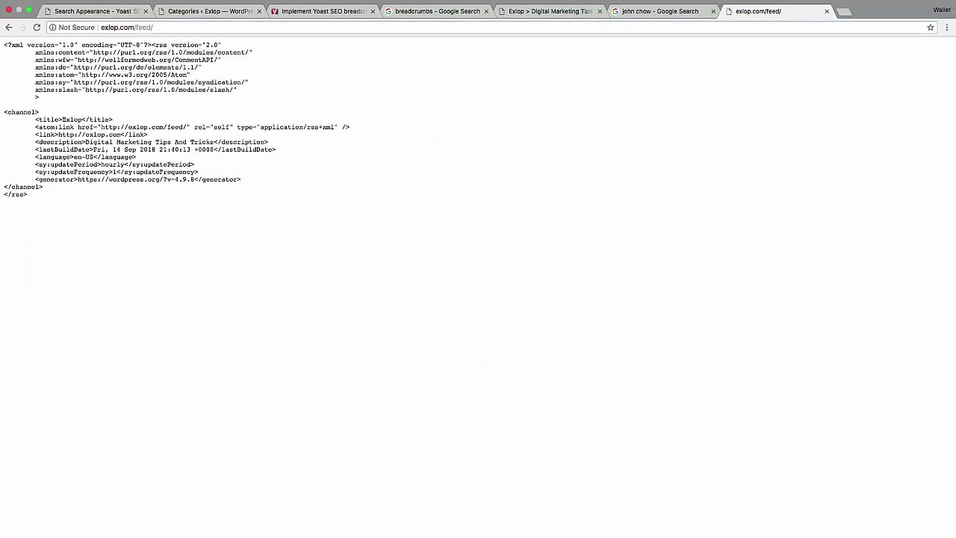
# Step: Examine the feed's raw XML, highlighting the namespace declarations and channel block while reading, and clear the selection
pyautogui.moveTo(47, 198); pyautogui.dragTo(5, 46)
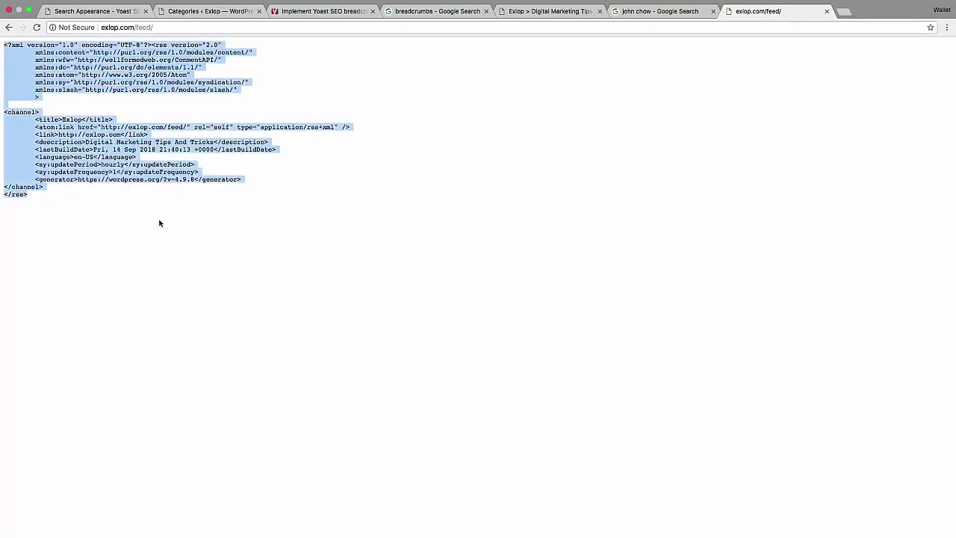
pyautogui.moveTo(124, 207); pyautogui.dragTo(0, 46)
pyautogui.click(428, 255)
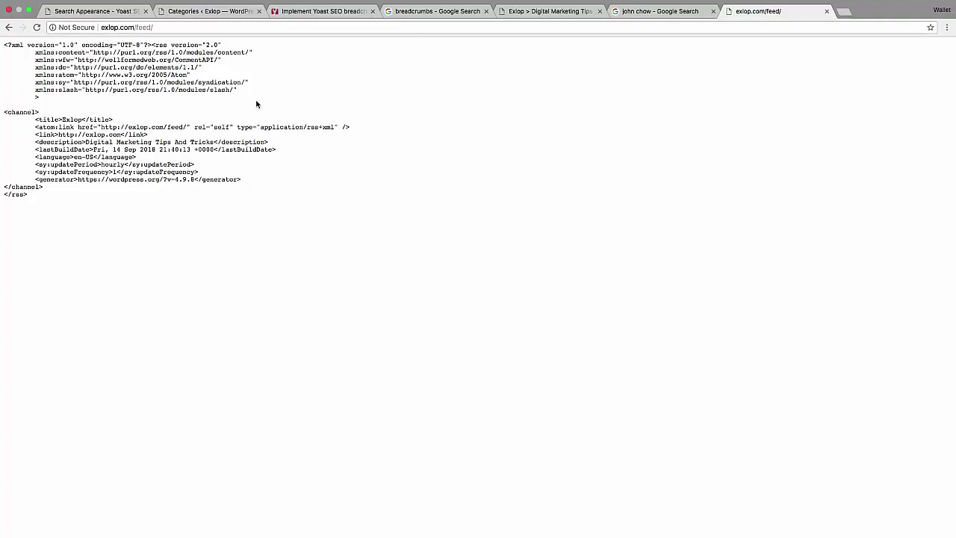
pyautogui.moveTo(113, 197); pyautogui.dragTo(5, 47)
pyautogui.click(101, 181)
pyautogui.moveTo(133, 64); pyautogui.dragTo(241, 169)
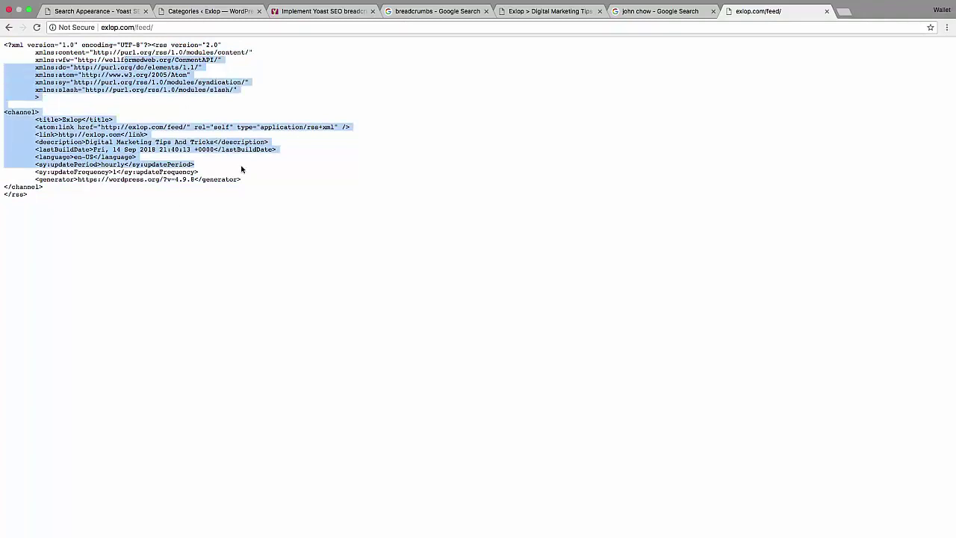
pyautogui.click(241, 169)
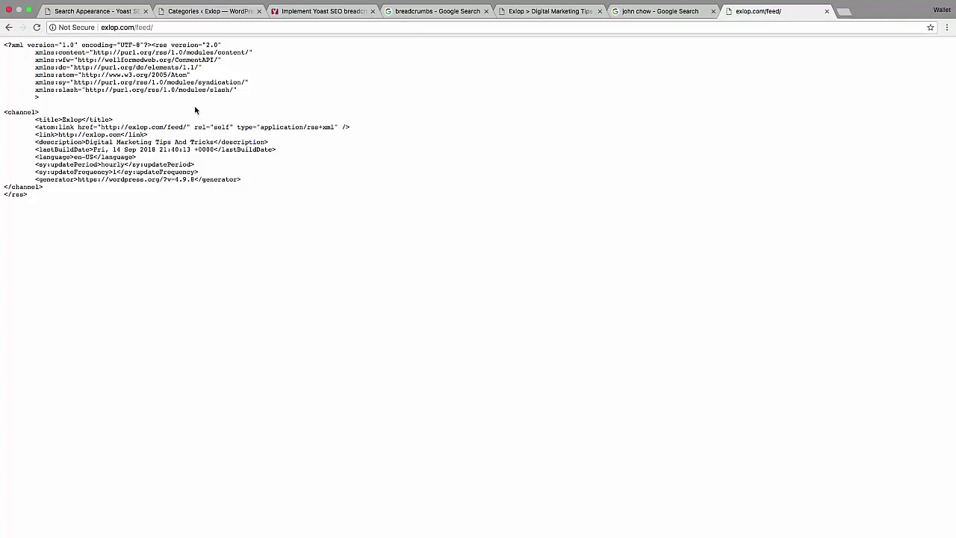
# Step: Return to the Yoast Search Appearance page and save the RSS feed settings
pyautogui.click(186, 10)
pyautogui.click(97, 10)
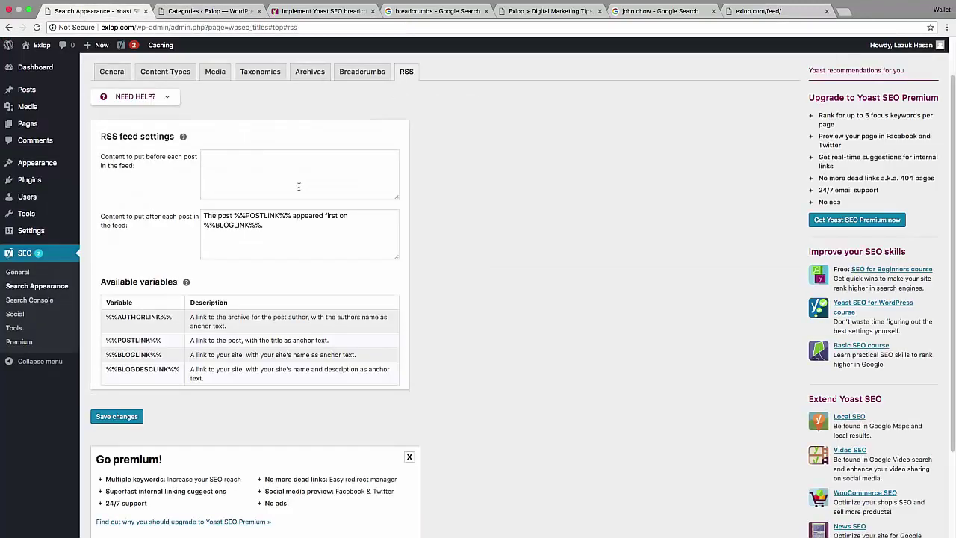
pyautogui.click(122, 417)
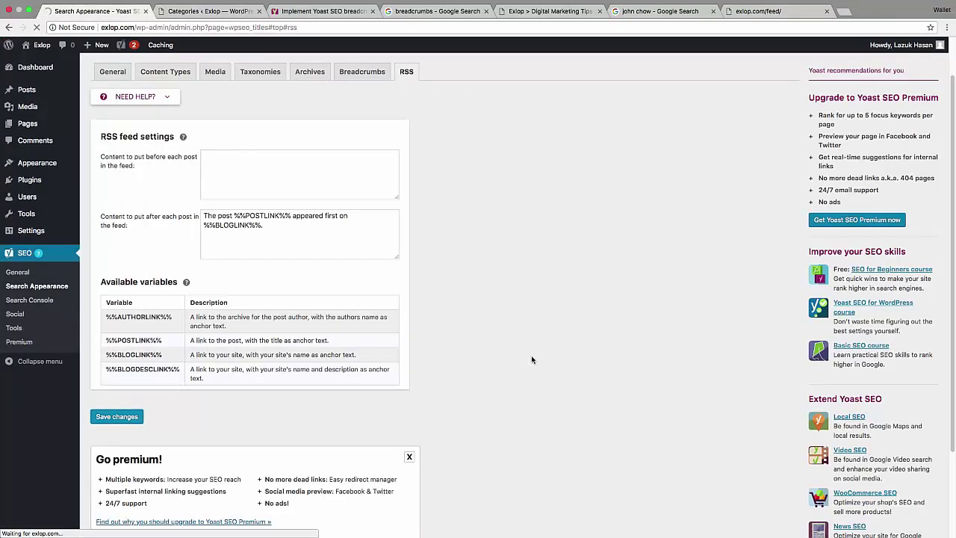